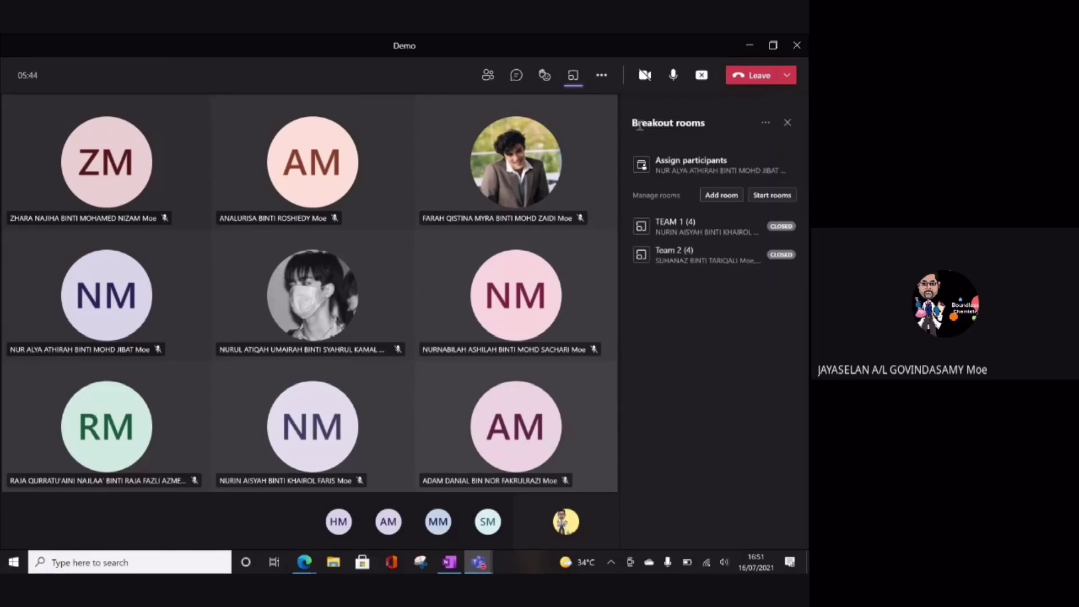
Open the Testmoz quiz link posted in the Form 3 Science-2021 chat from the main Teams window
{"action": "left_click", "coordinate": [748, 47]}
{"action": "mouse_move", "coordinate": [479, 562]}
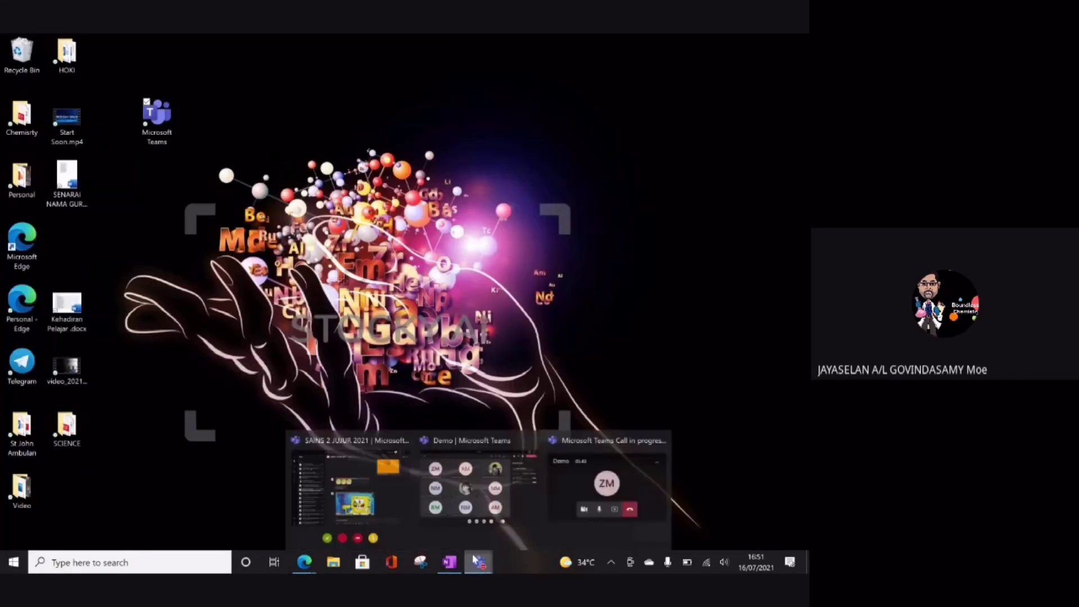
{"action": "left_click", "coordinate": [349, 489]}
{"action": "left_click", "coordinate": [163, 135]}
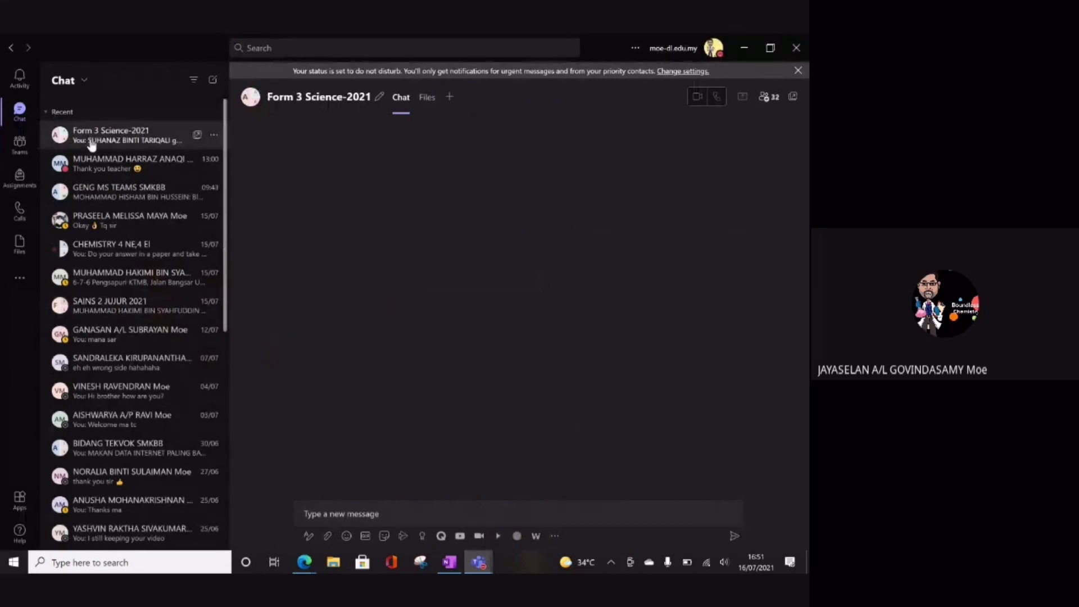
{"action": "scroll", "coordinate": [527, 315], "scroll_direction": "up", "scroll_amount": 5}
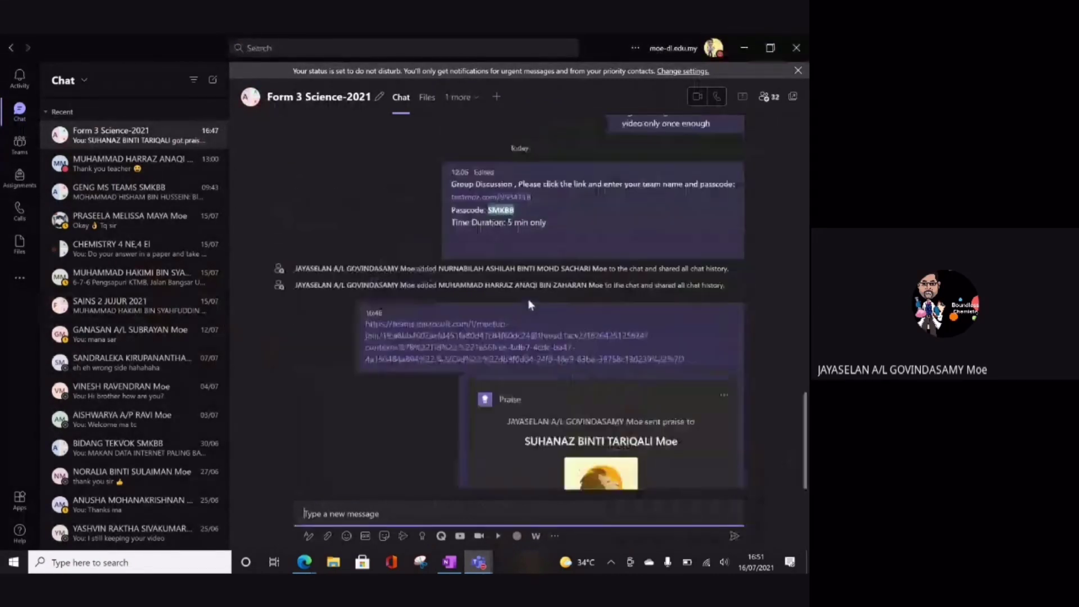
{"action": "mouse_move", "coordinate": [522, 324]}
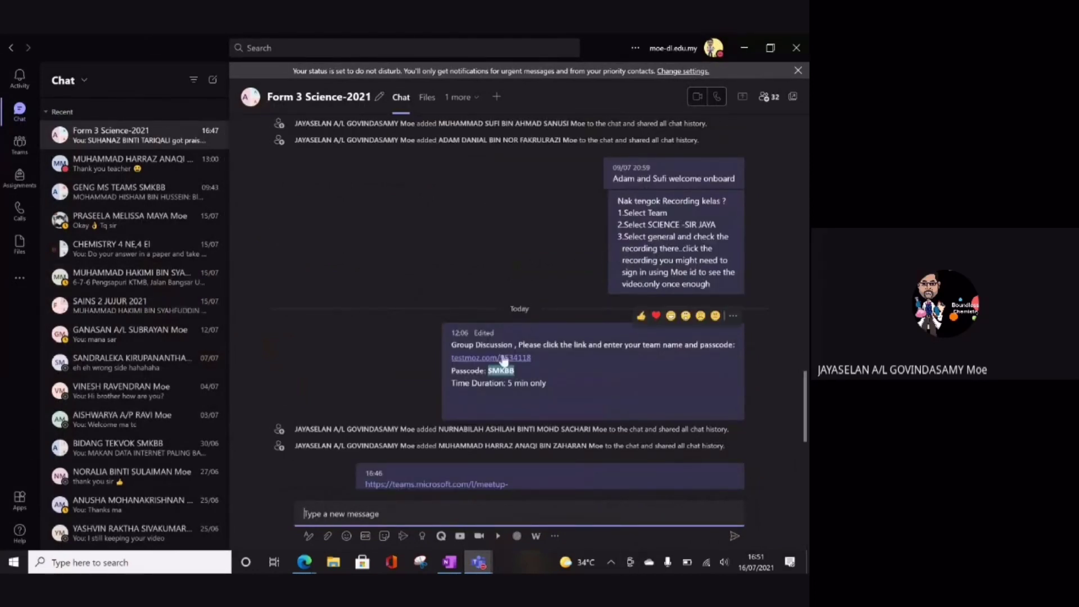
{"action": "left_click", "coordinate": [487, 360]}
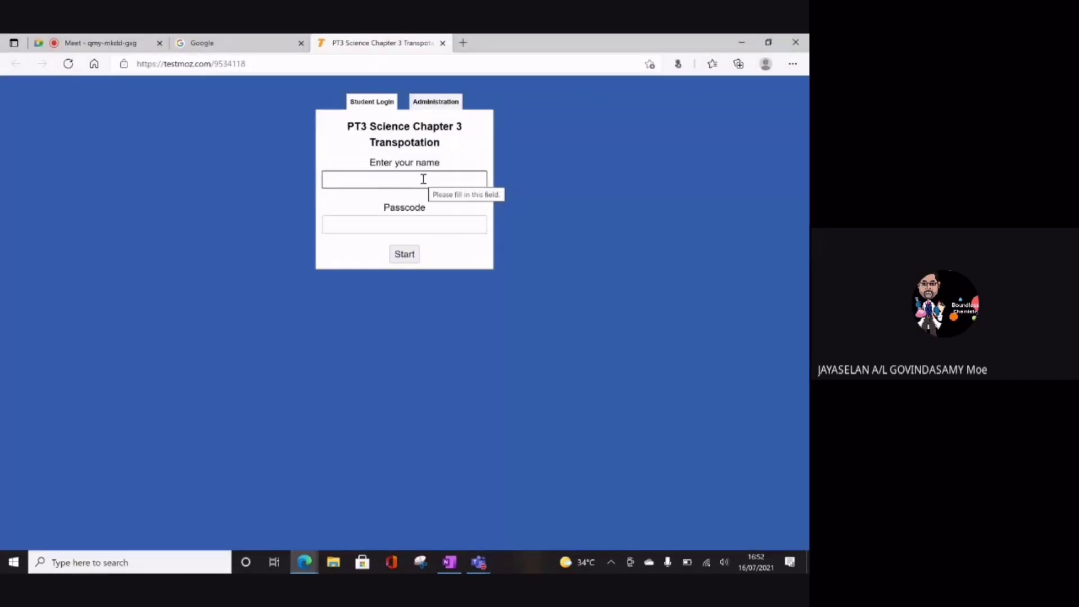
Log into the PT3 Science Chapter 3 quiz with a student name and the passcode, continuing to Question 1
{"action": "left_click", "coordinate": [423, 179]}
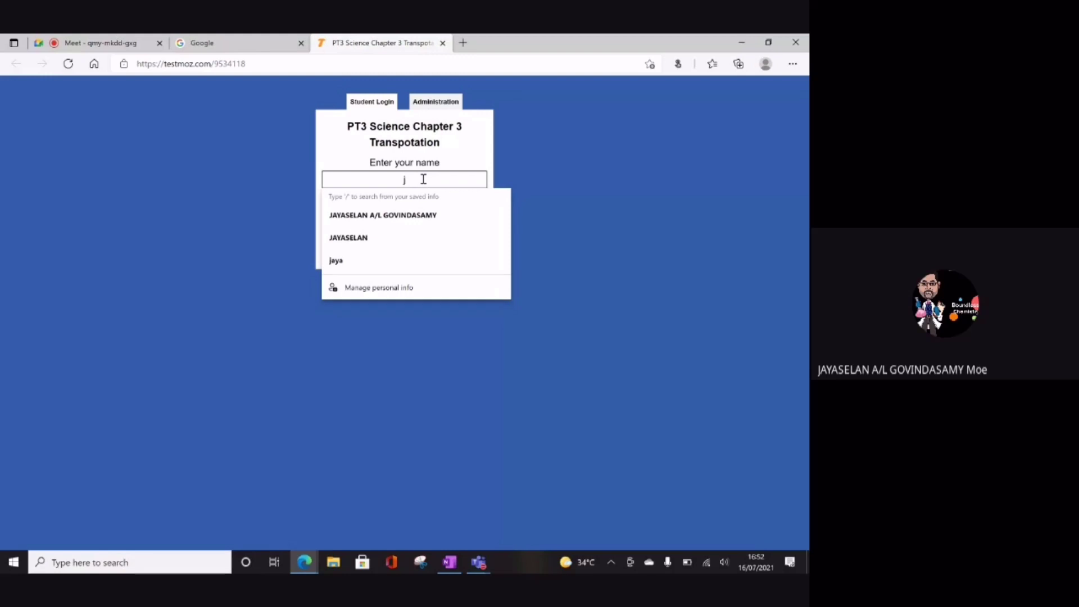
{"action": "type", "text": "Jaya"}
{"action": "left_click", "coordinate": [433, 227]}
{"action": "type", "text": "1"}
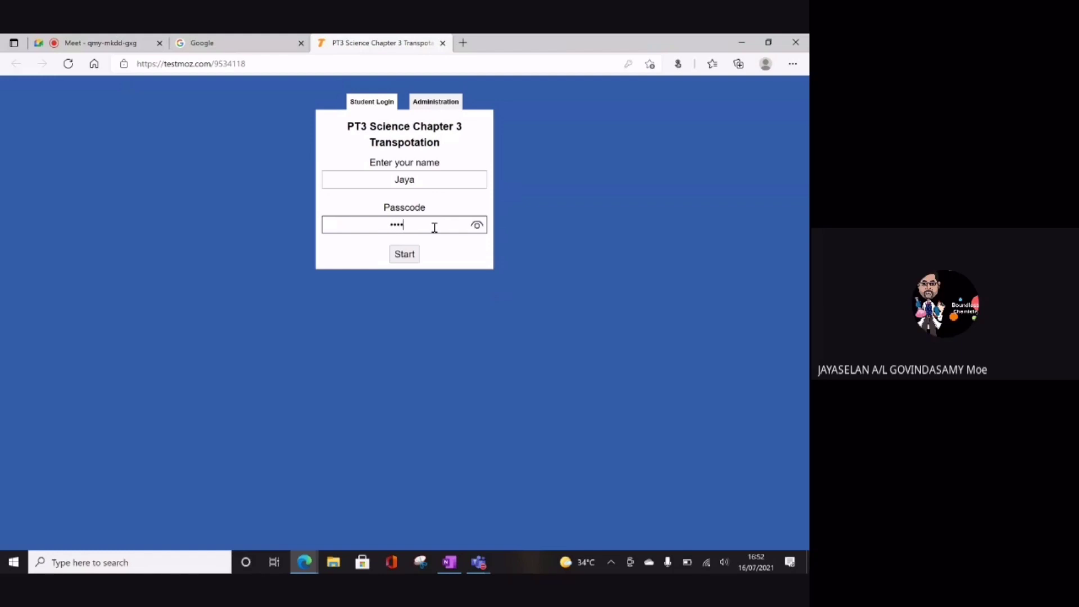
{"action": "left_click", "coordinate": [413, 256]}
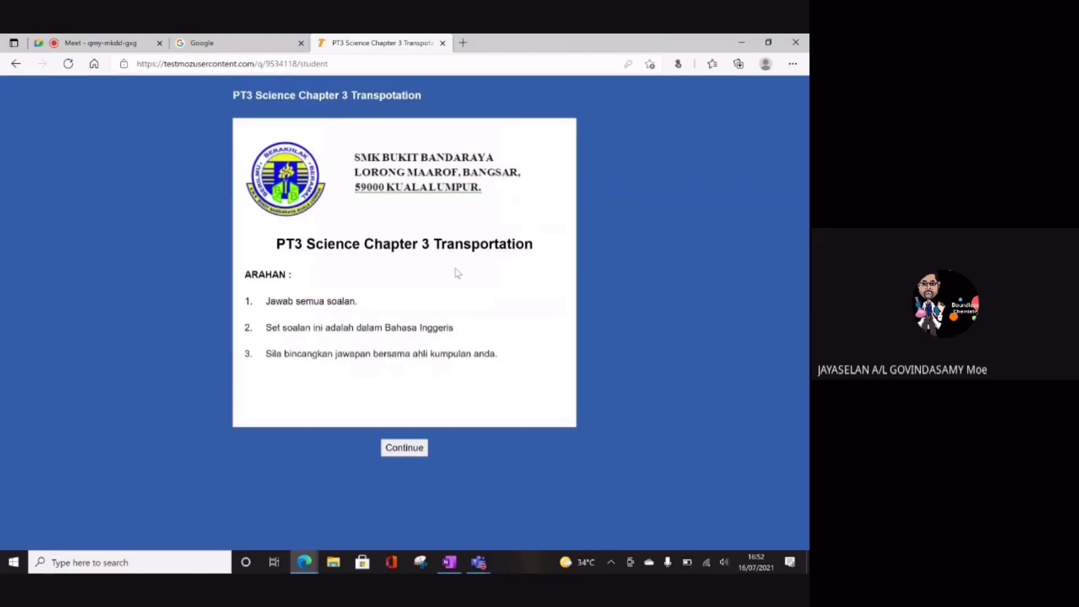
{"action": "left_click", "coordinate": [418, 452]}
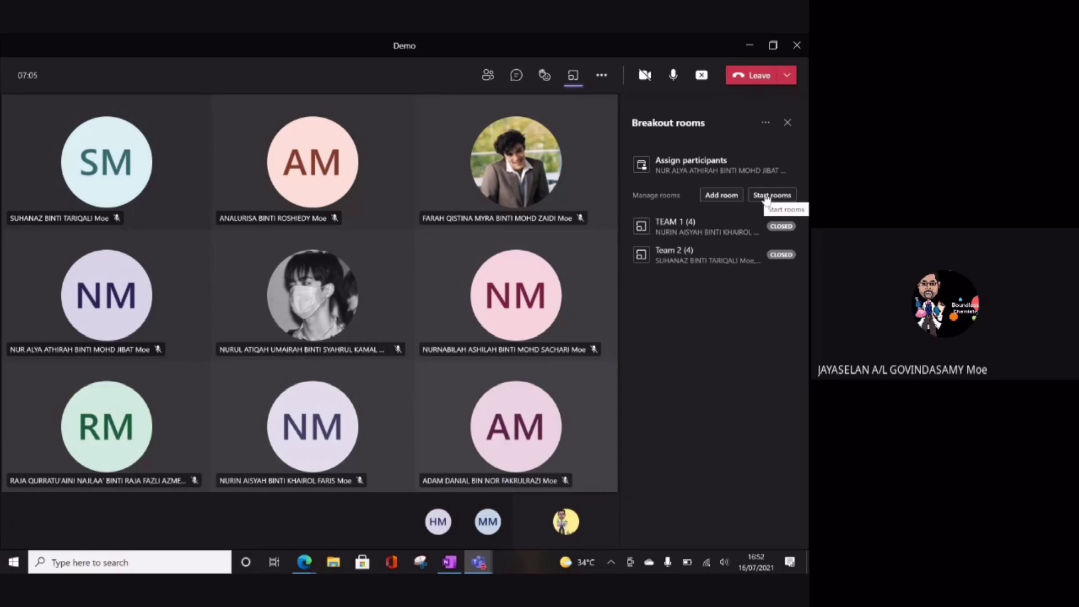
Start both breakout rooms and assign the unassigned participants to Team 2, giving TEAM 1 six and Team 2 five
{"action": "left_click", "coordinate": [772, 198]}
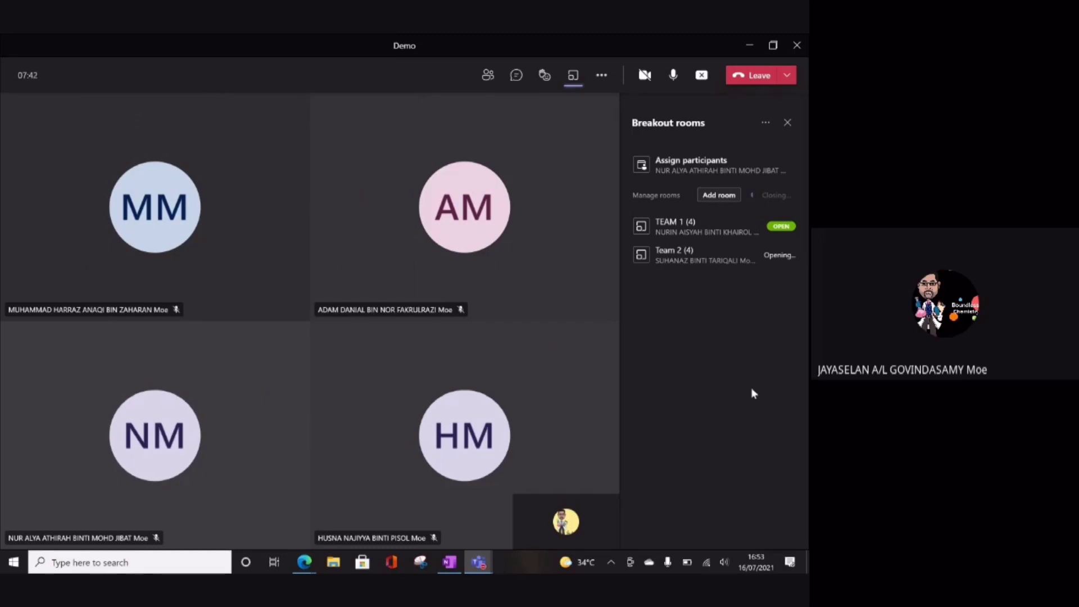
{"action": "left_click", "coordinate": [690, 168]}
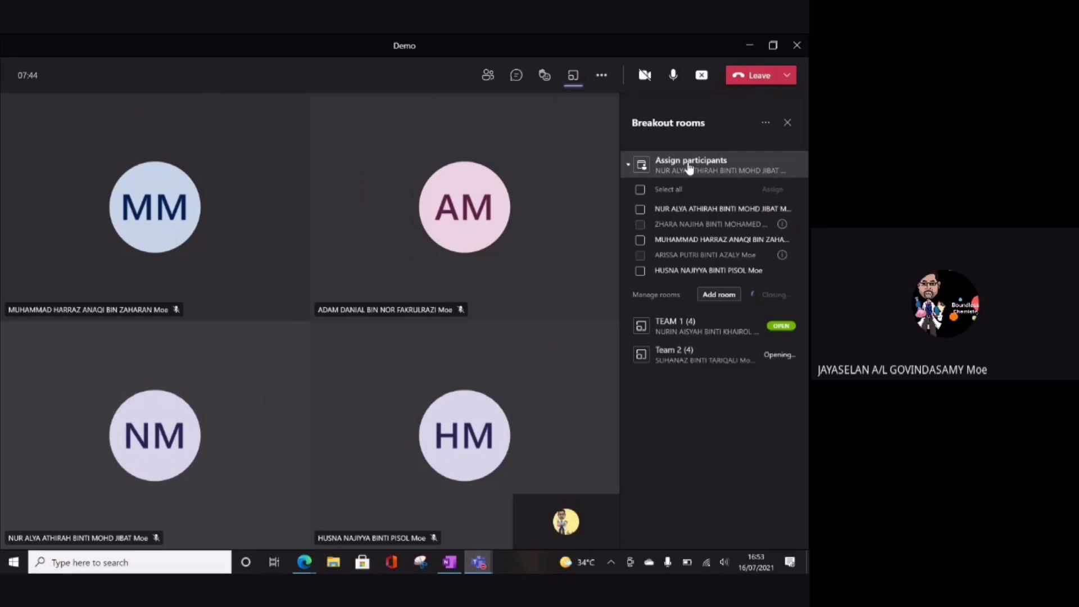
{"action": "left_click", "coordinate": [641, 210]}
{"action": "left_click", "coordinate": [768, 191]}
{"action": "left_click", "coordinate": [710, 227]}
{"action": "left_click", "coordinate": [647, 240]}
{"action": "left_click", "coordinate": [772, 189]}
{"action": "left_click", "coordinate": [723, 226]}
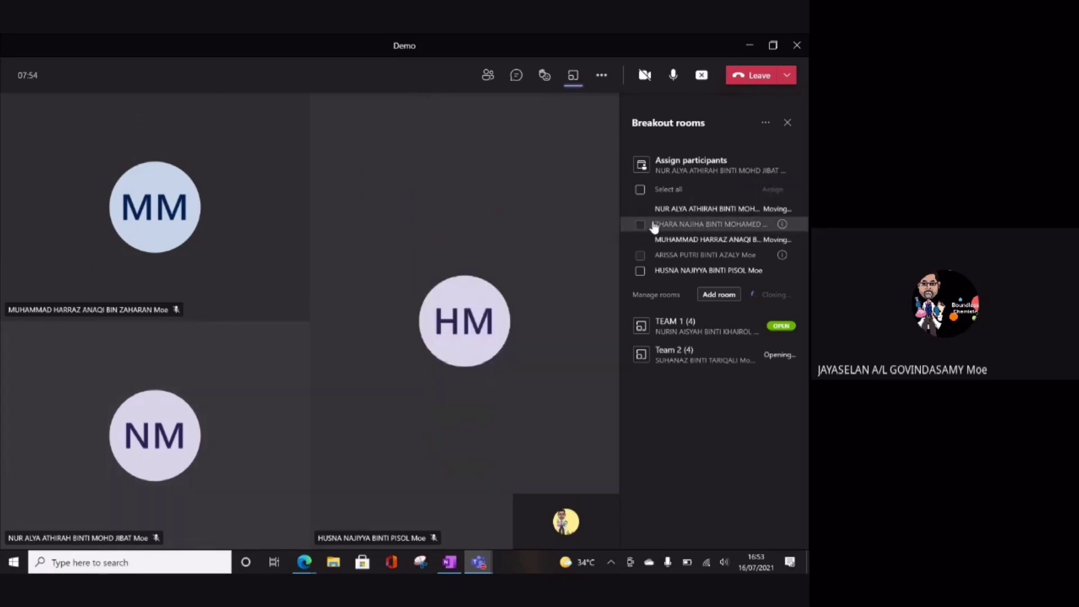
{"action": "left_click", "coordinate": [640, 271]}
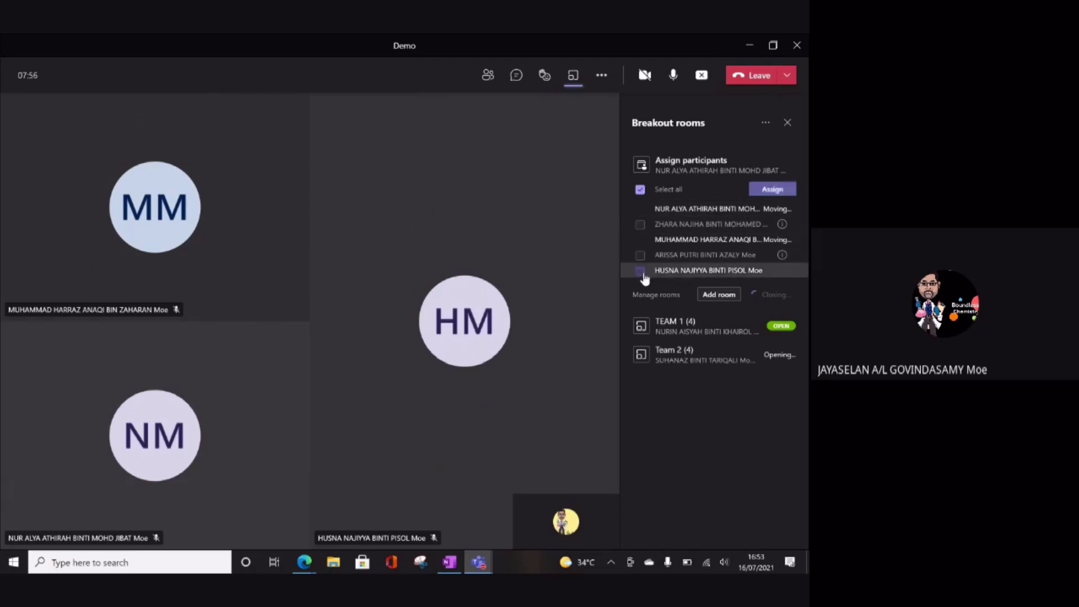
{"action": "left_click", "coordinate": [778, 196]}
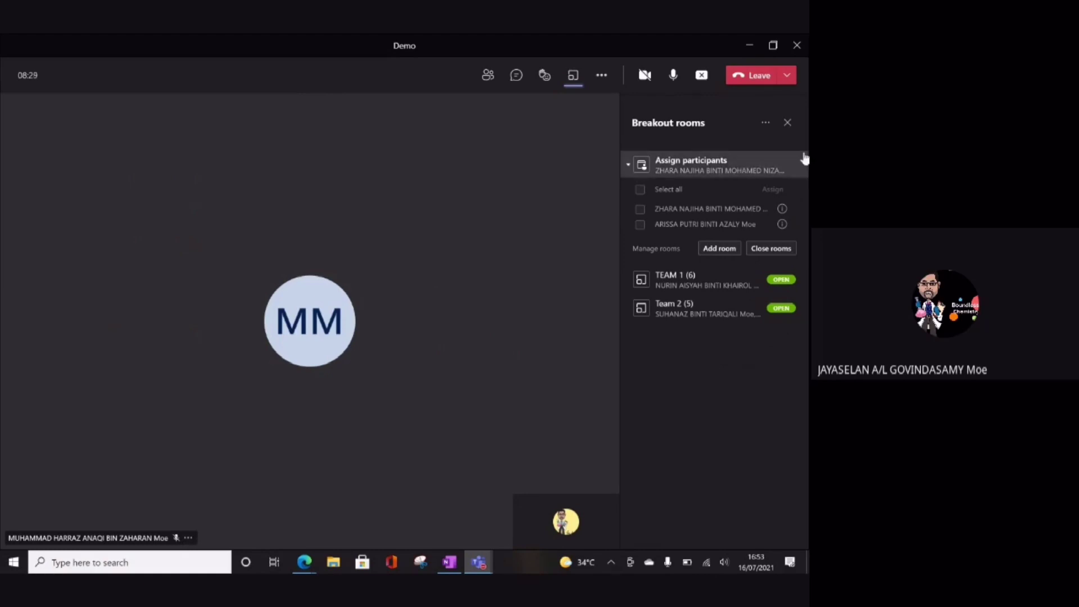
Broadcast the announcement 'YOU MAY START NOW' to every breakout room
{"action": "left_click", "coordinate": [765, 123]}
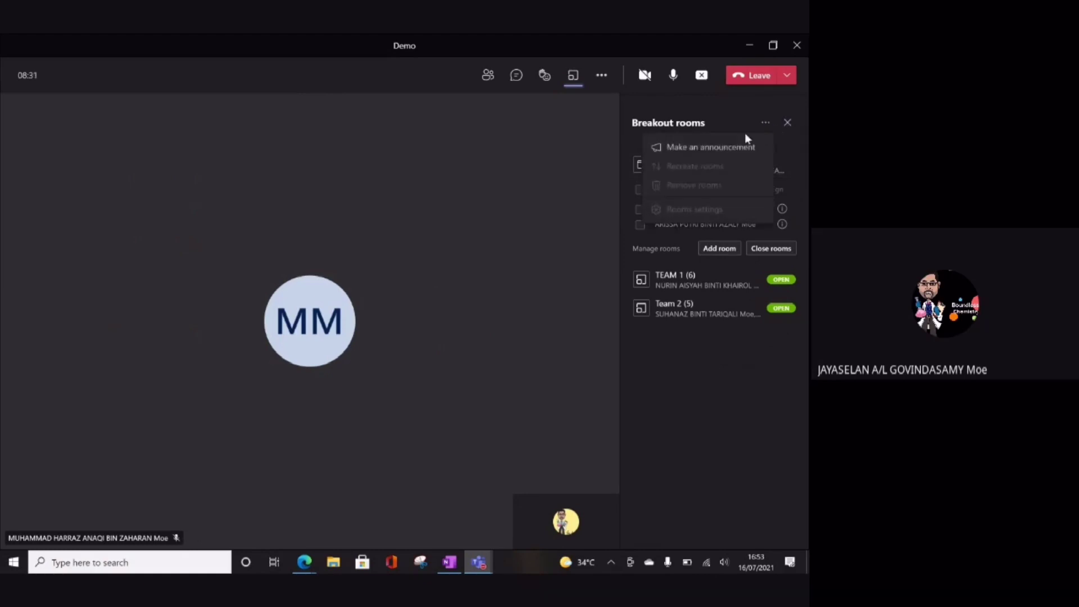
{"action": "left_click", "coordinate": [734, 148]}
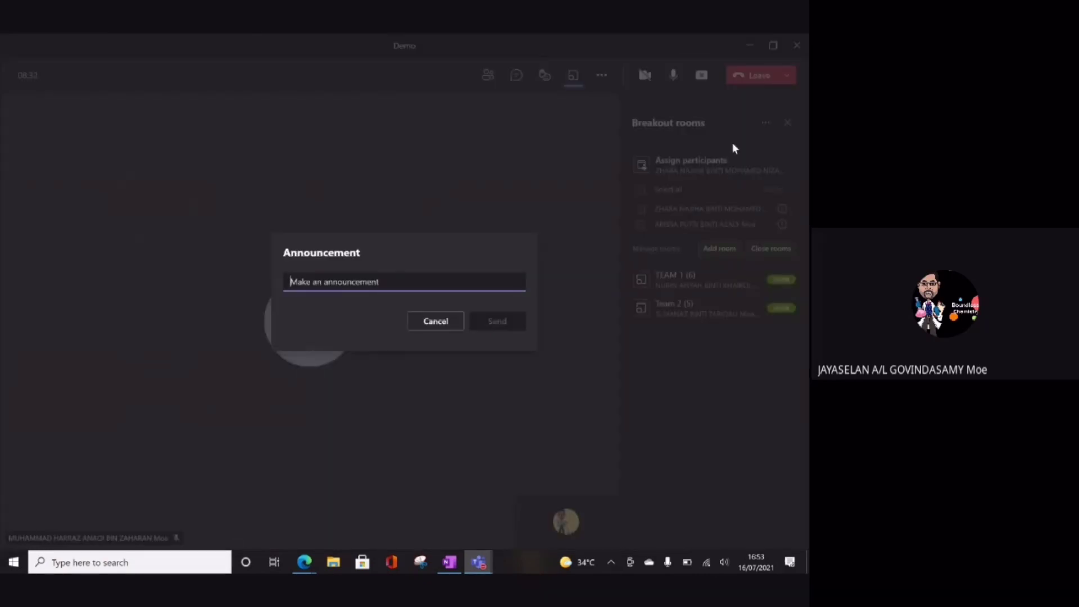
{"action": "type", "text": "YOU "}
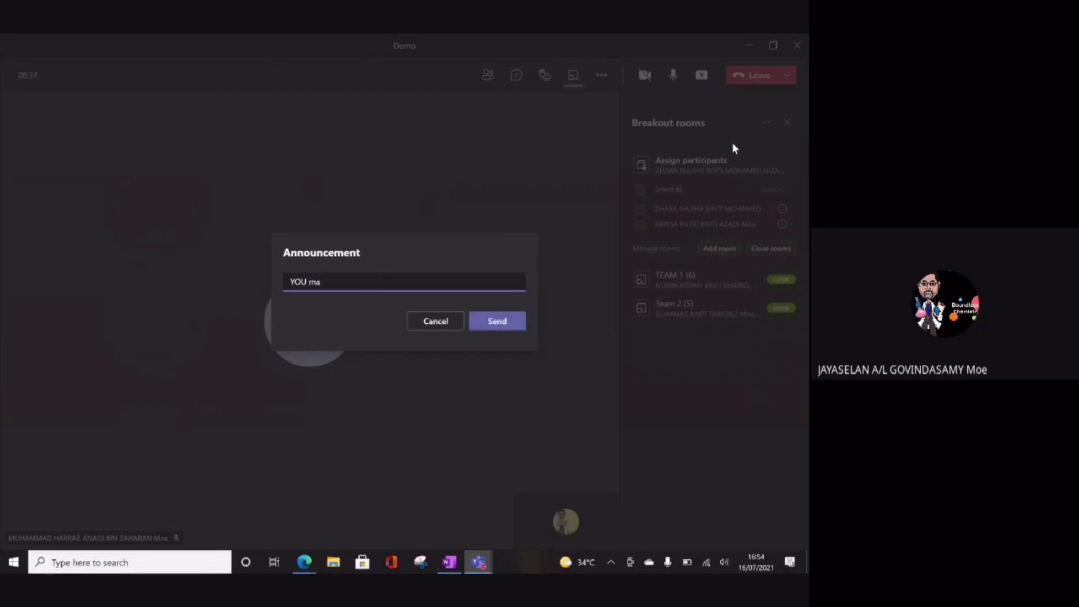
{"action": "type", "text": "MAY START NOW"}
{"action": "left_click", "coordinate": [504, 328]}
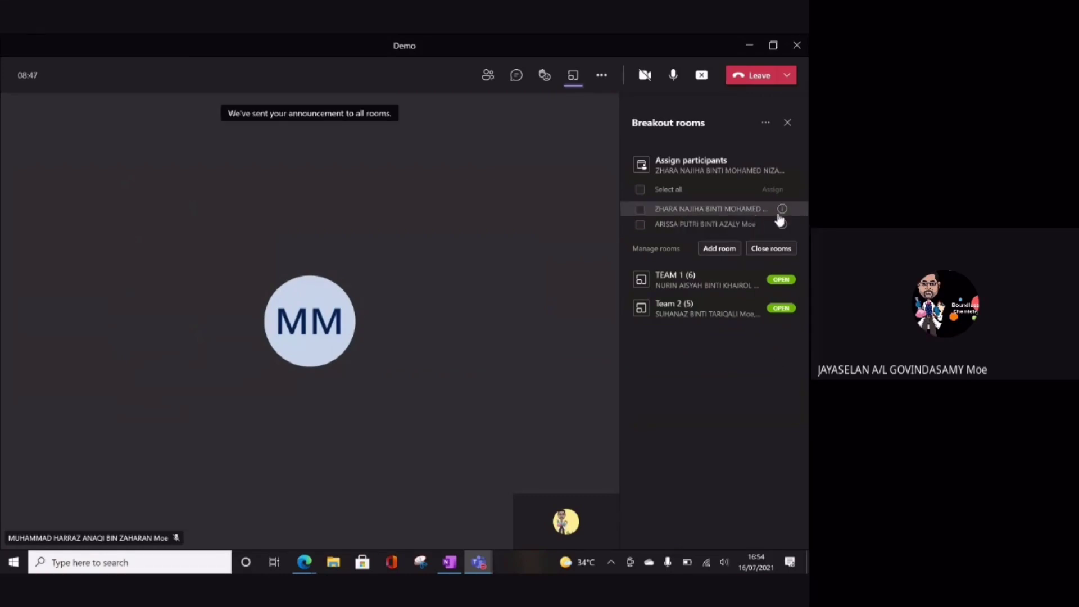
{"action": "mouse_move", "coordinate": [780, 225]}
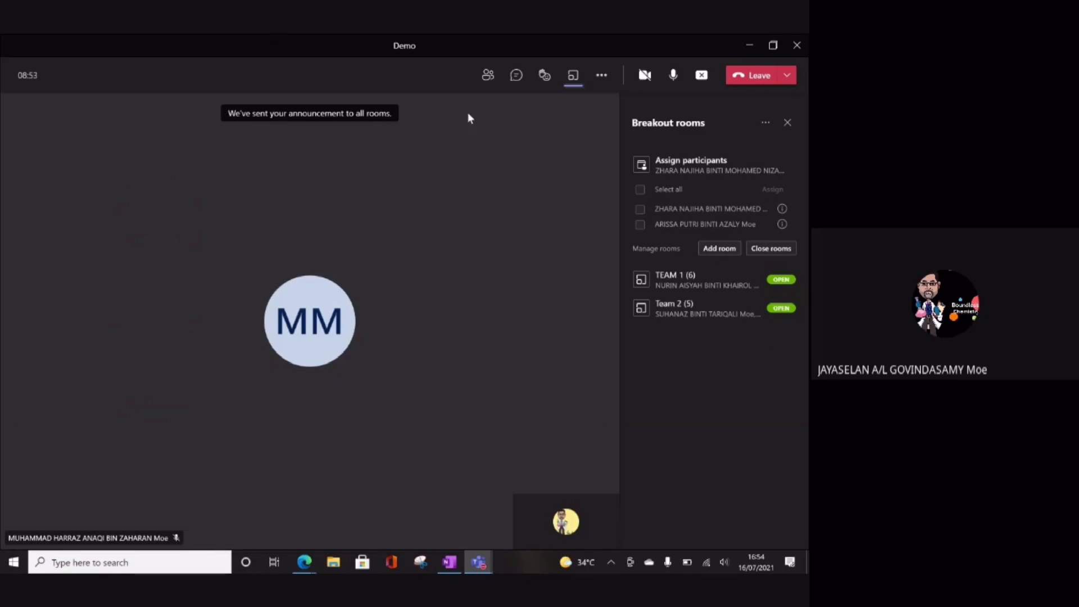
Join the TEAM 1 breakout room full screen to view its quiz result, then leave it
{"action": "left_click", "coordinate": [684, 283]}
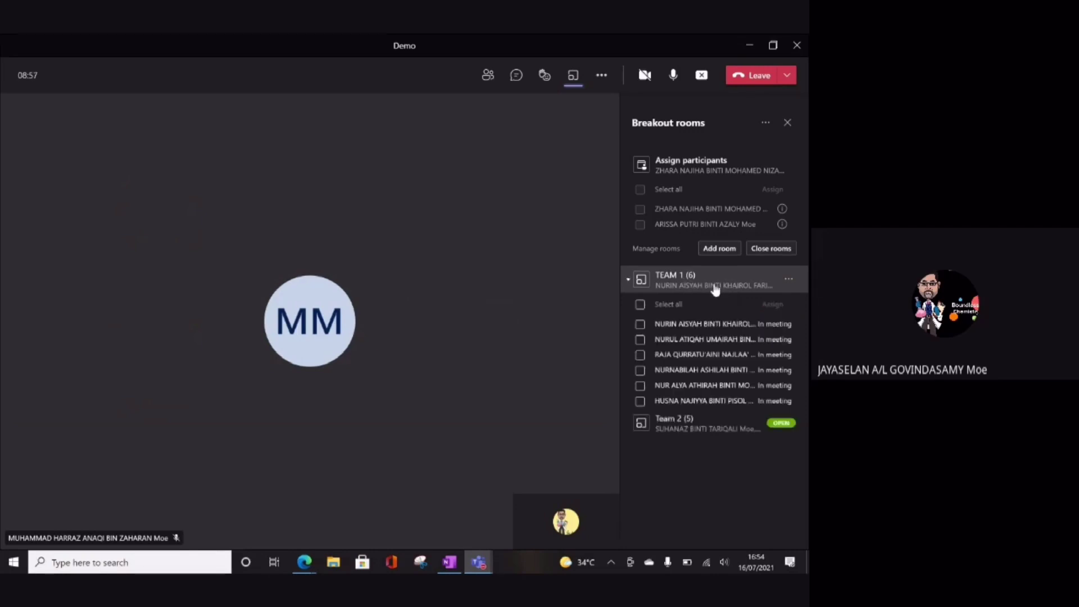
{"action": "left_click", "coordinate": [684, 284]}
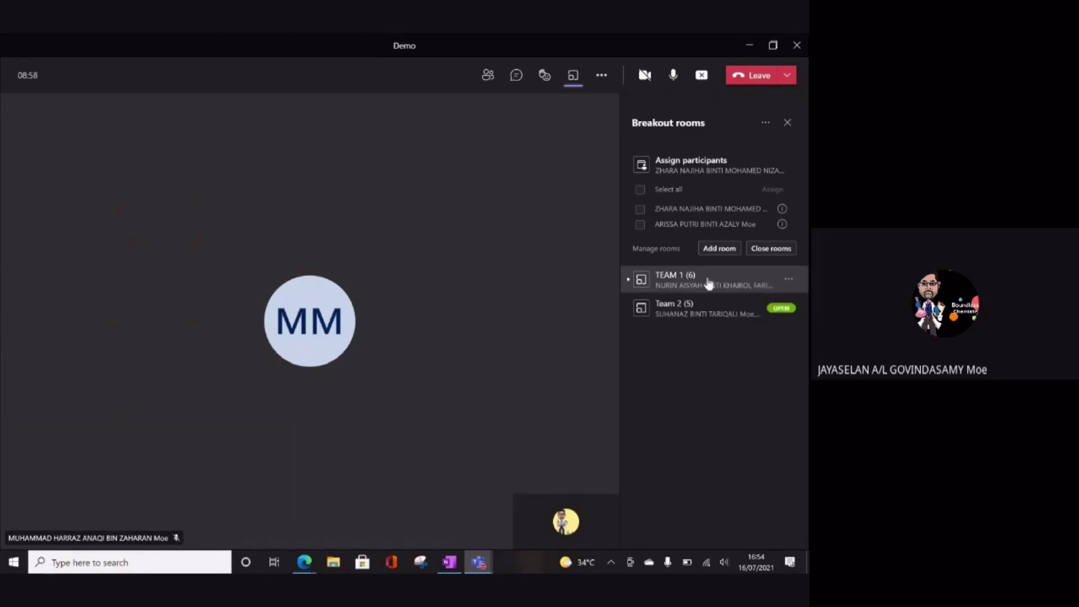
{"action": "left_click", "coordinate": [790, 282]}
{"action": "left_click", "coordinate": [734, 181]}
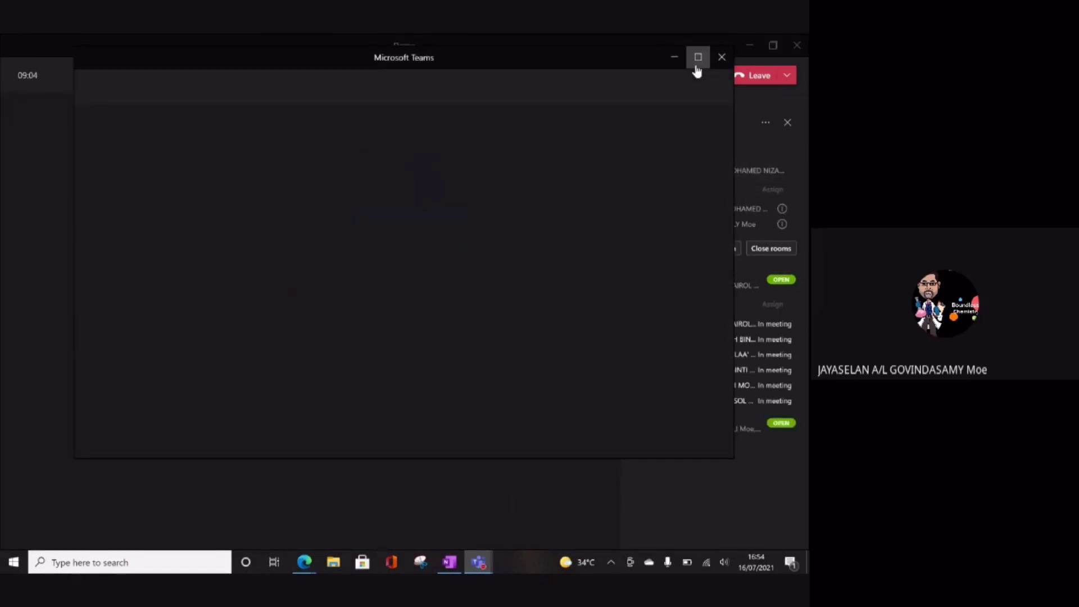
{"action": "left_click", "coordinate": [697, 62]}
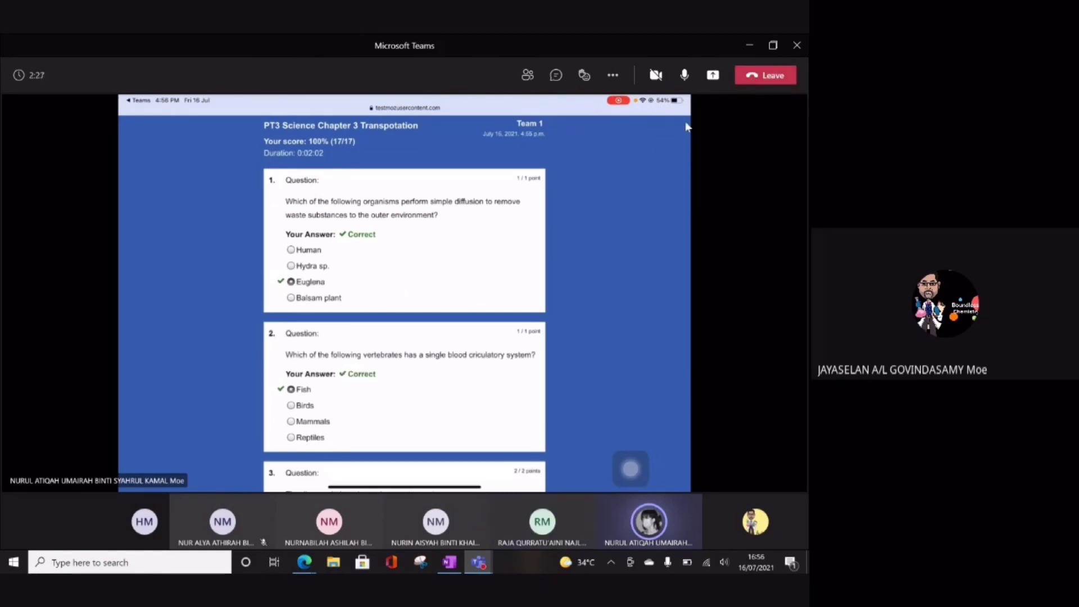
{"action": "left_click", "coordinate": [753, 82]}
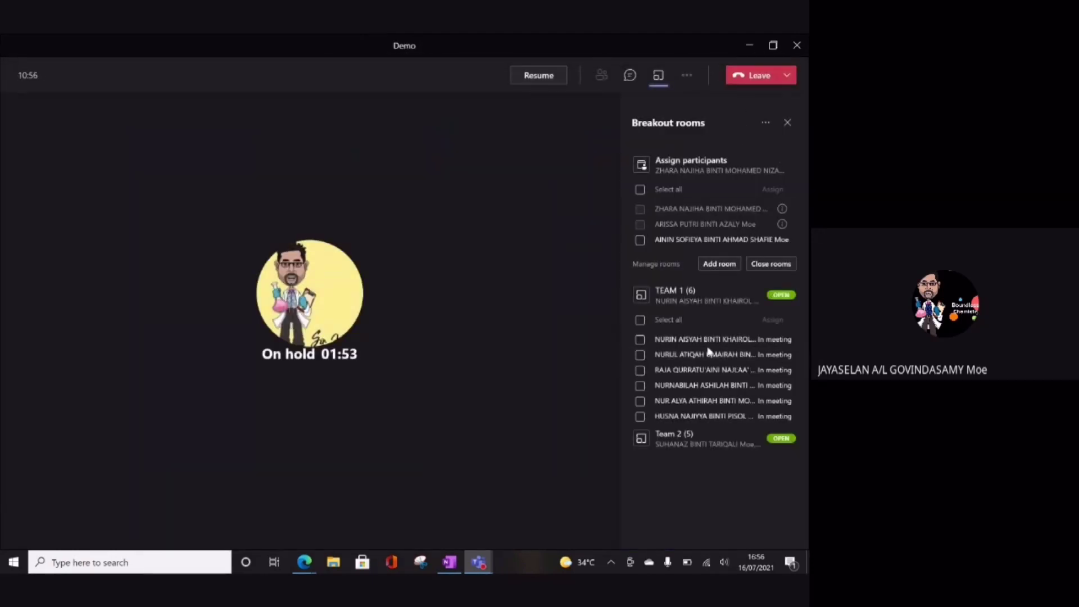
Join the Team 2 breakout room full screen, leave it, and rate the call five stars
{"action": "left_click", "coordinate": [659, 443]}
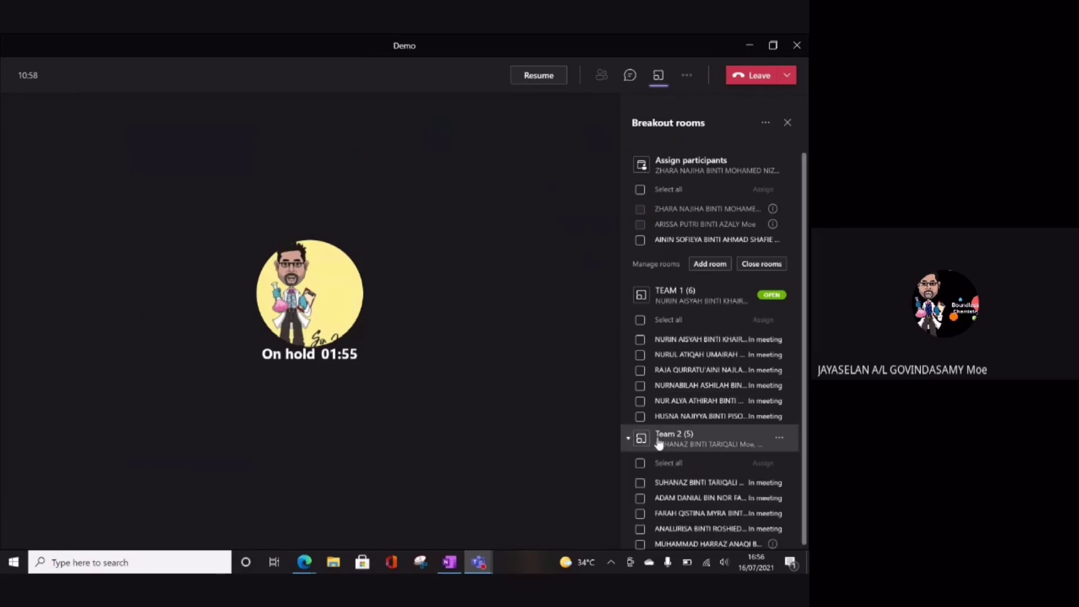
{"action": "left_click", "coordinate": [784, 438]}
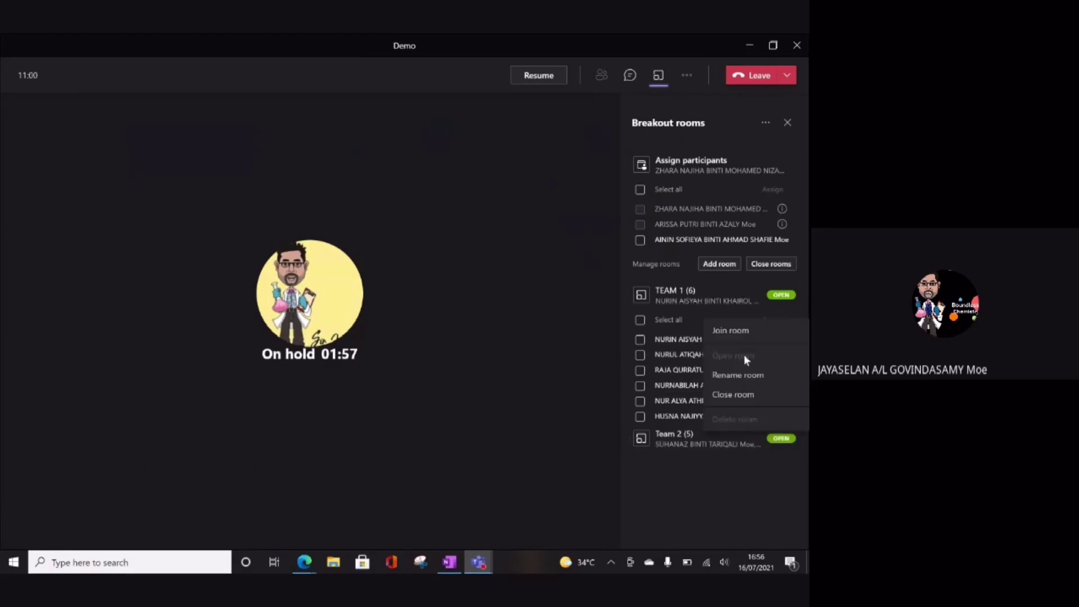
{"action": "left_click", "coordinate": [731, 331]}
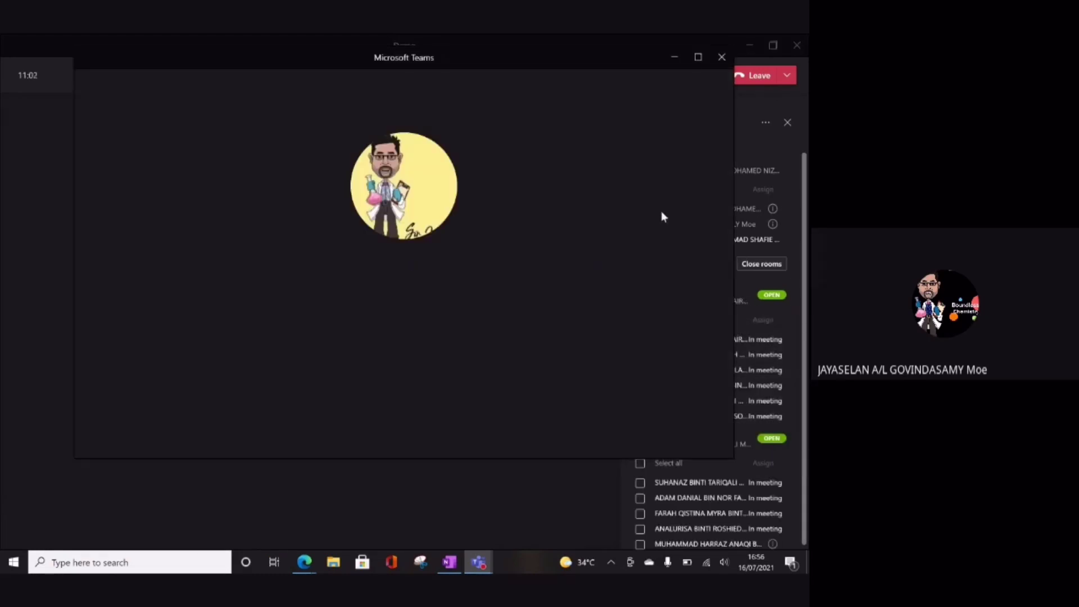
{"action": "left_click", "coordinate": [699, 59]}
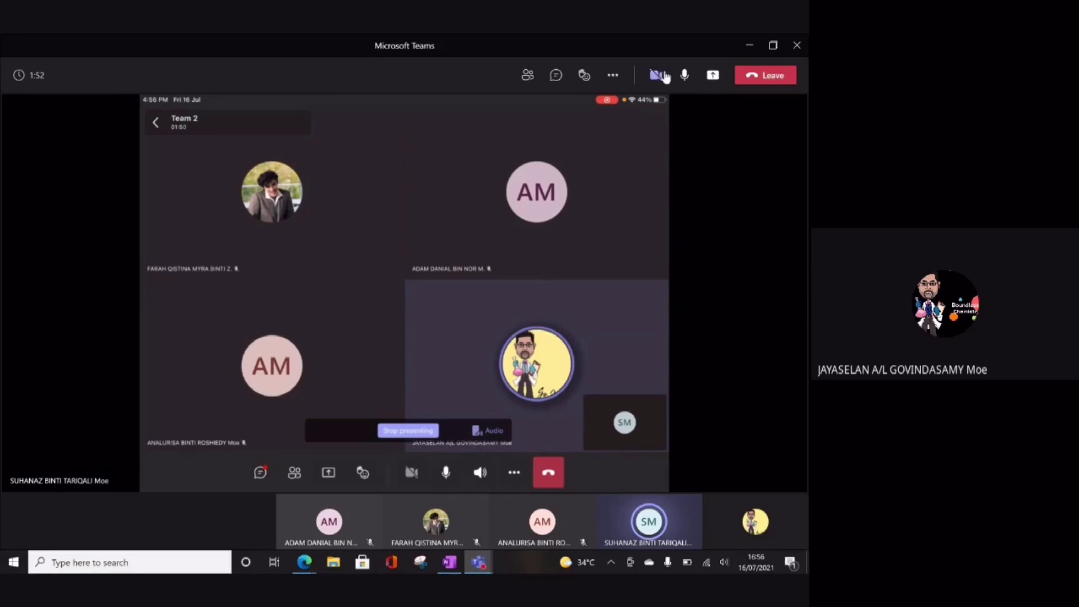
{"action": "left_click", "coordinate": [751, 76]}
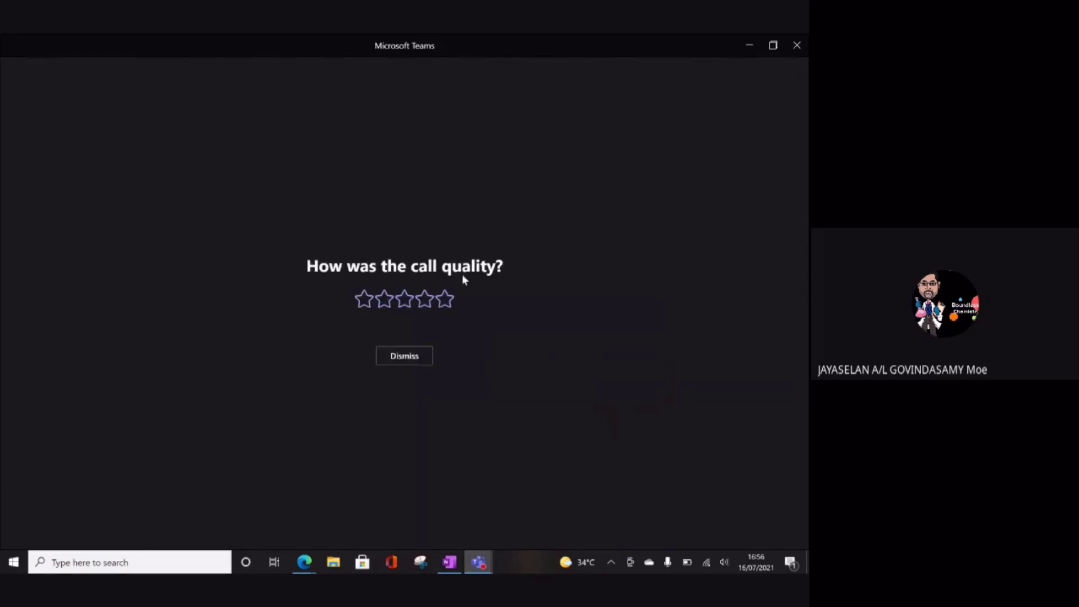
{"action": "left_click", "coordinate": [452, 303]}
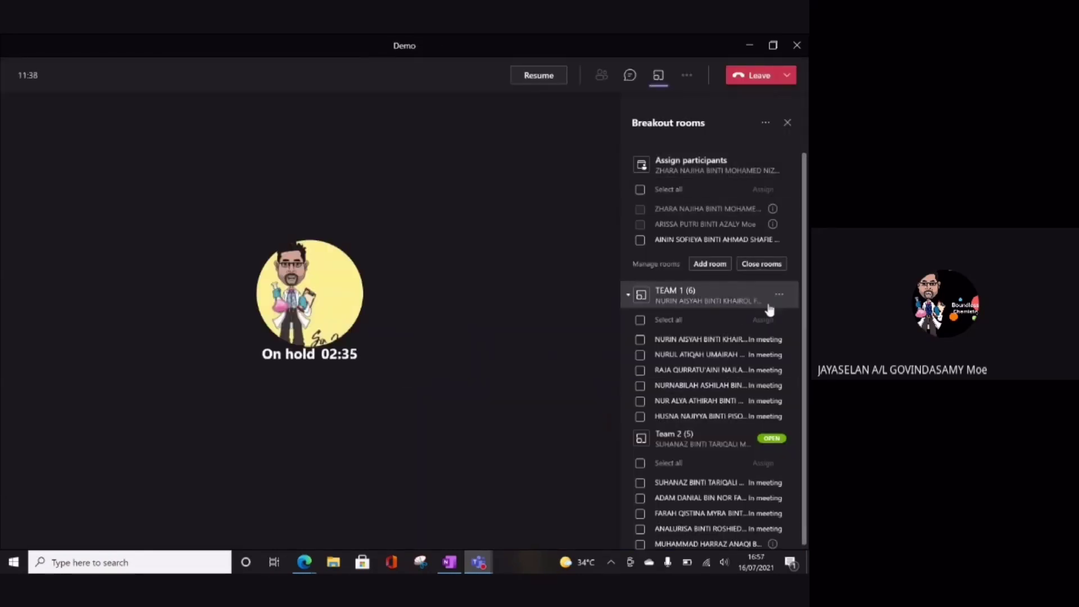
Close all breakout rooms and resume the main Demo meeting with everyone back
{"action": "left_click", "coordinate": [761, 269]}
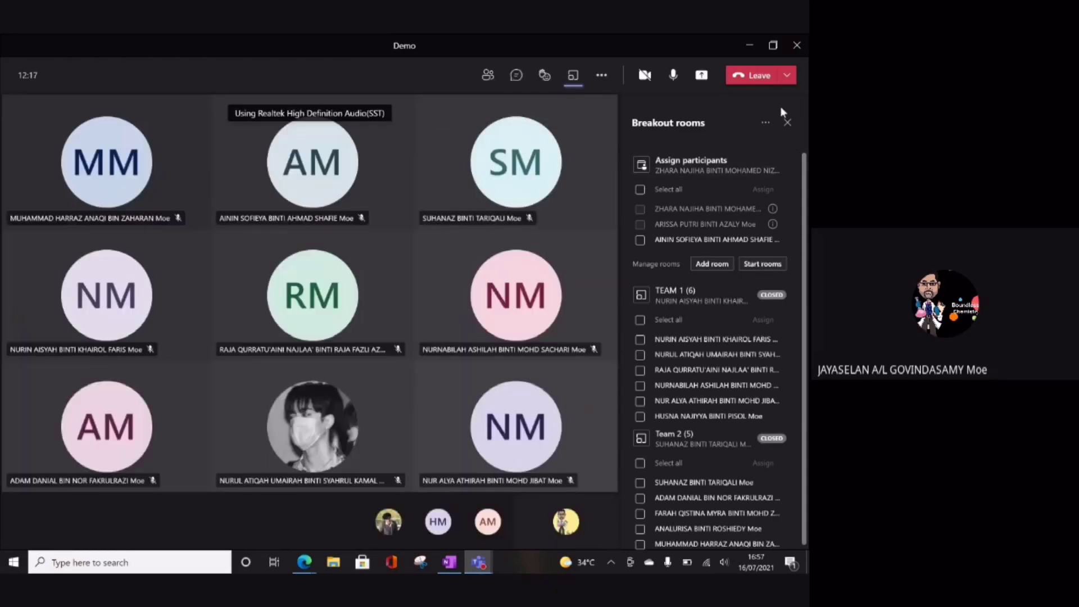
{"action": "left_click", "coordinate": [786, 122]}
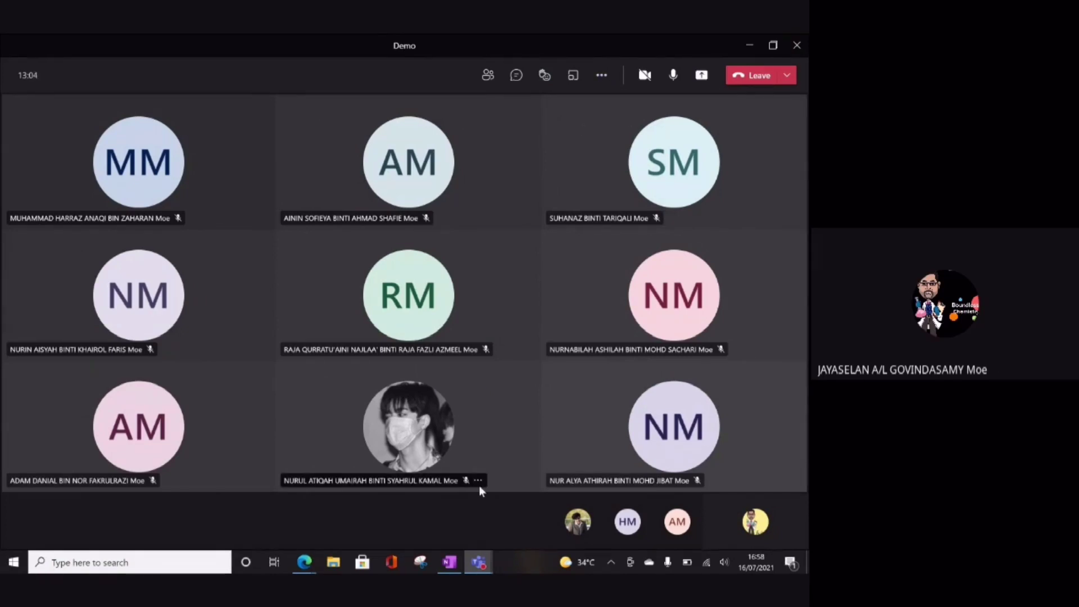
Send a Heart reaction, then choose End meeting from the Leave dropdown
{"action": "left_click", "coordinate": [545, 74]}
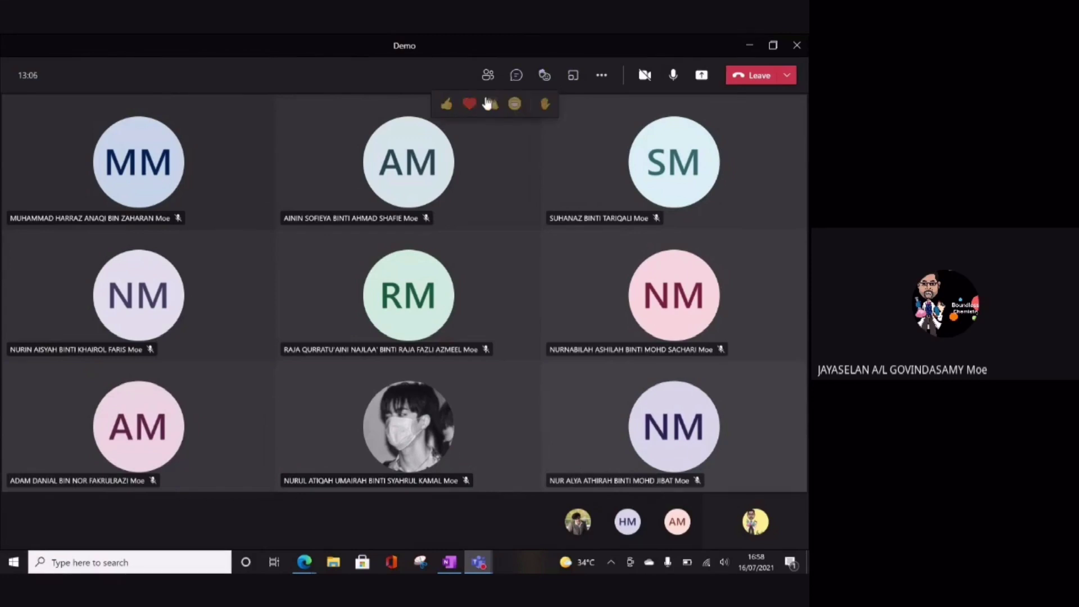
{"action": "left_click", "coordinate": [473, 113]}
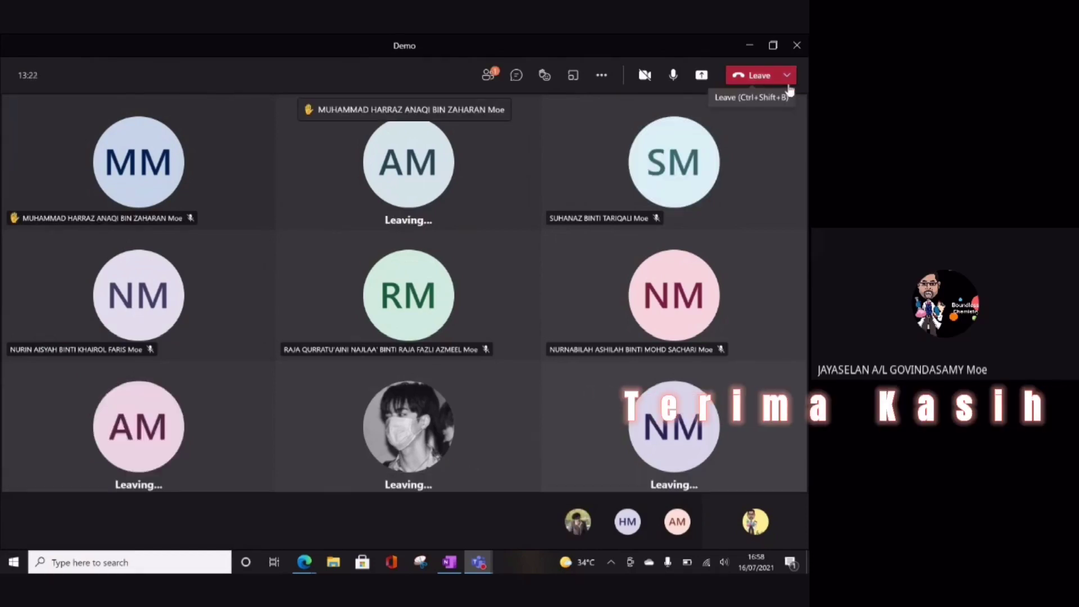
{"action": "left_click", "coordinate": [787, 82]}
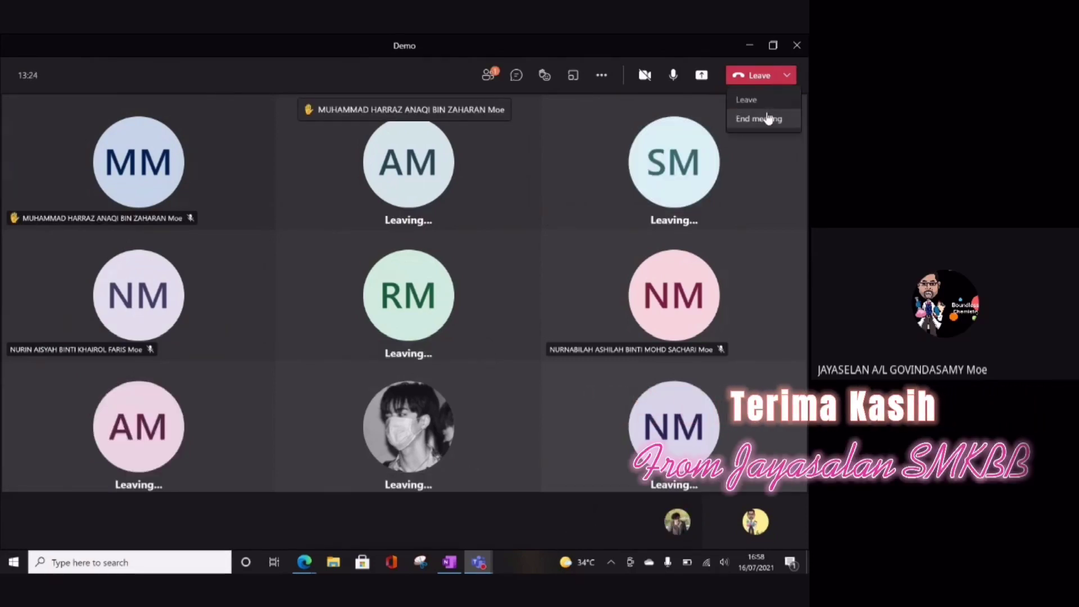
{"action": "left_click", "coordinate": [767, 119]}
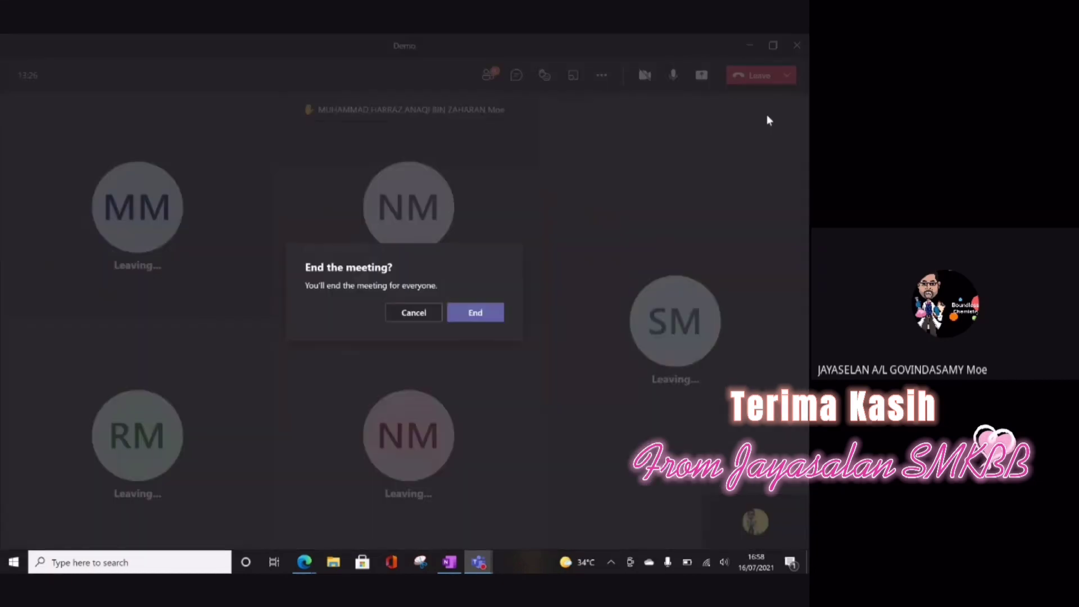